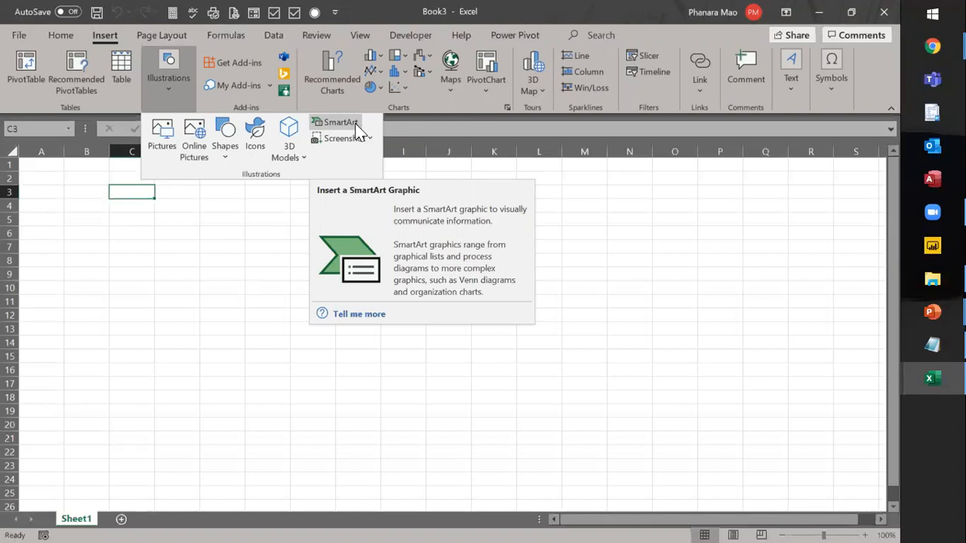
click(197, 228)
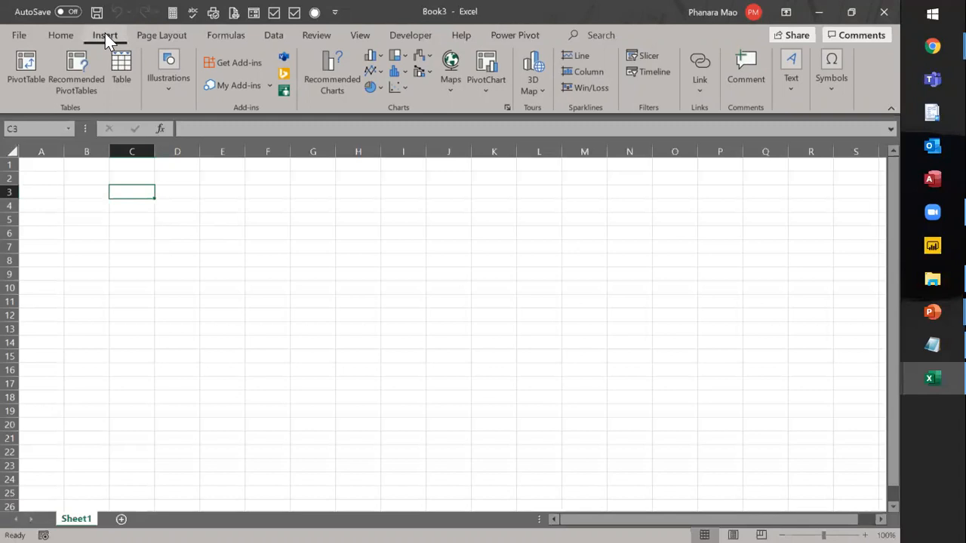
click(253, 220)
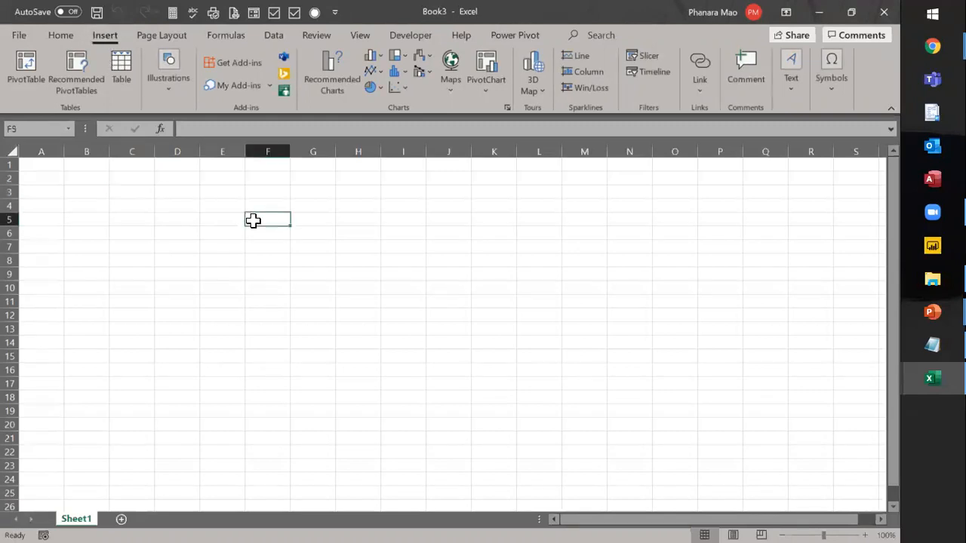
click(193, 216)
click(285, 201)
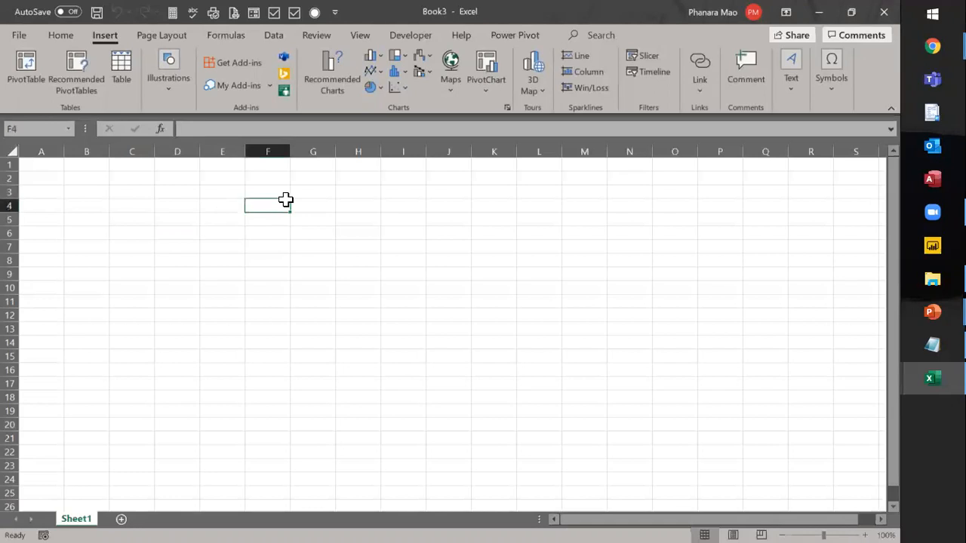
click(304, 203)
click(234, 203)
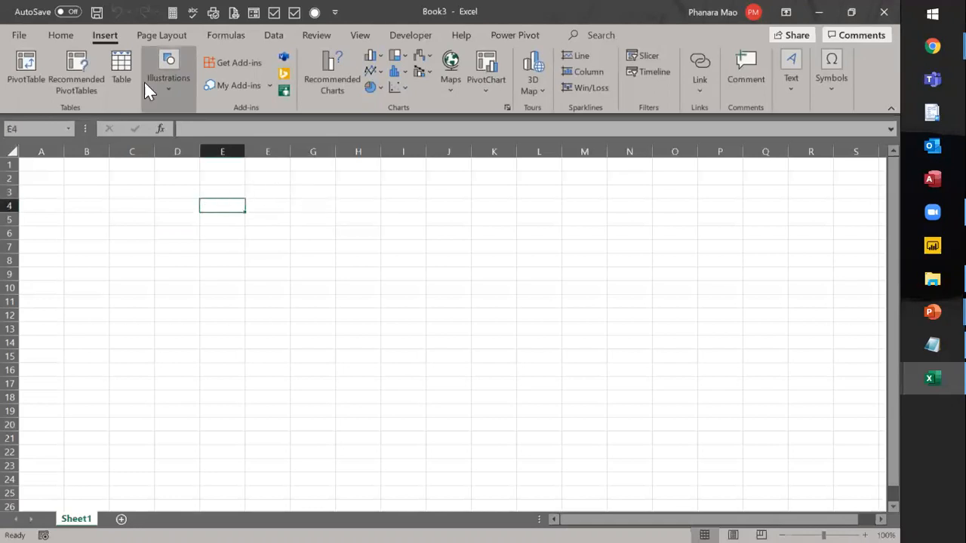
Insert an Organization Chart SmartArt graphic from the Hierarchy category and move it up near row 2 of the sheet.
click(169, 86)
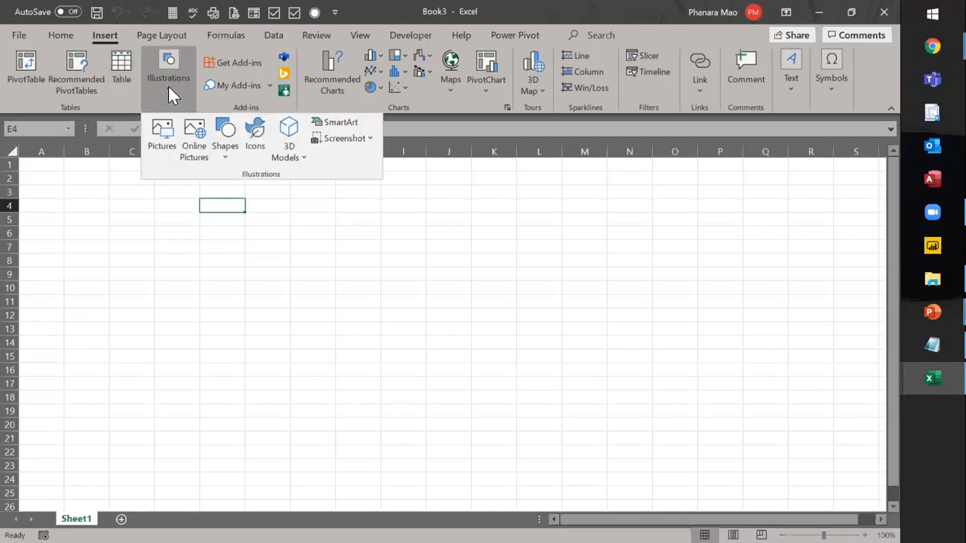
click(336, 122)
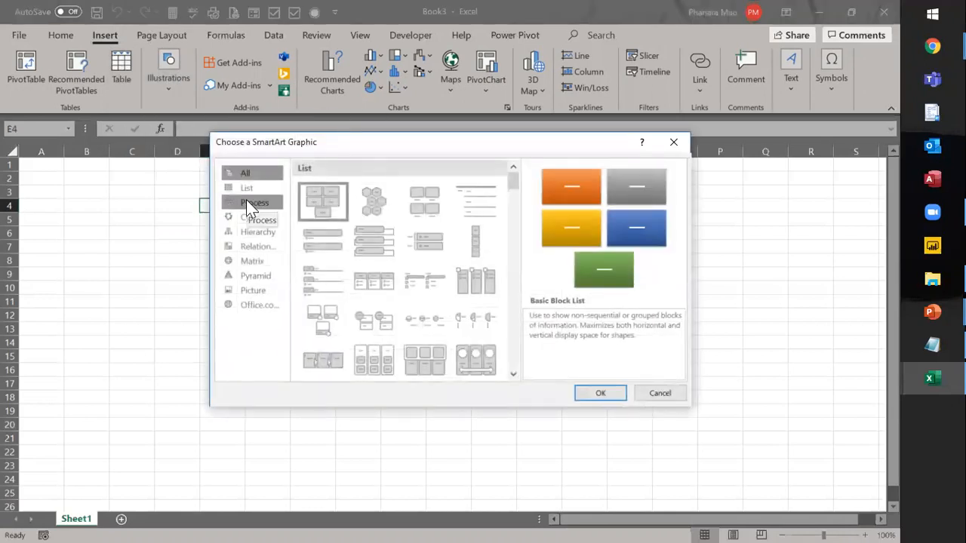
click(246, 199)
click(246, 189)
click(254, 232)
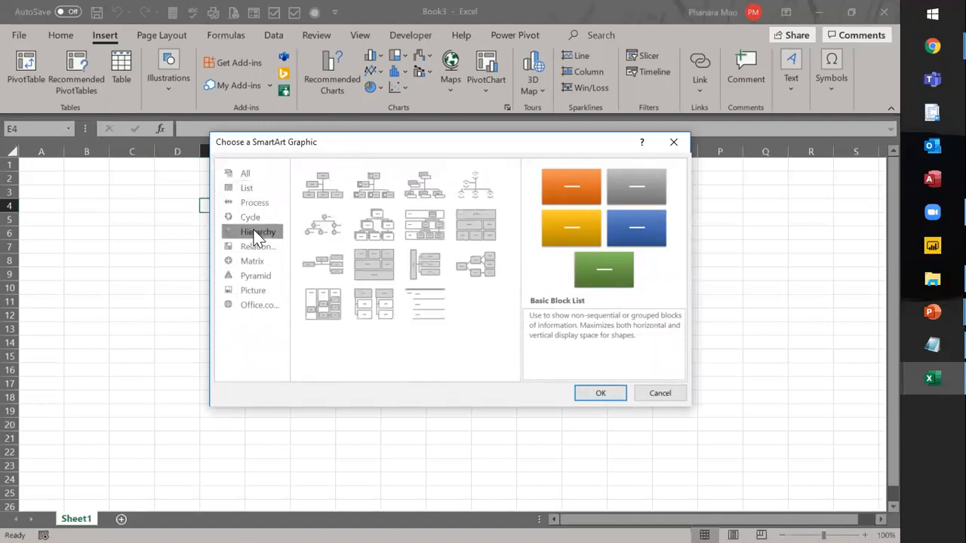
click(336, 196)
click(605, 394)
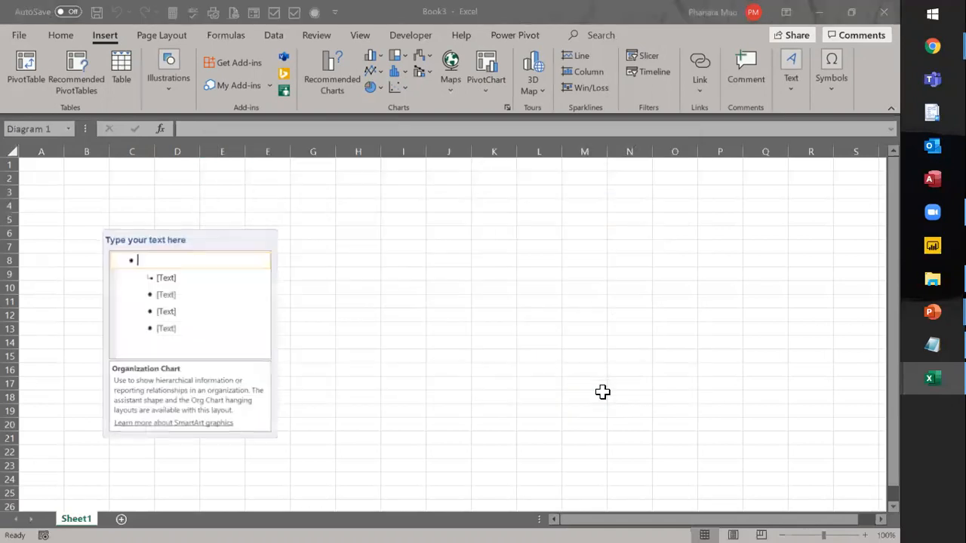
drag(535, 233, 489, 175)
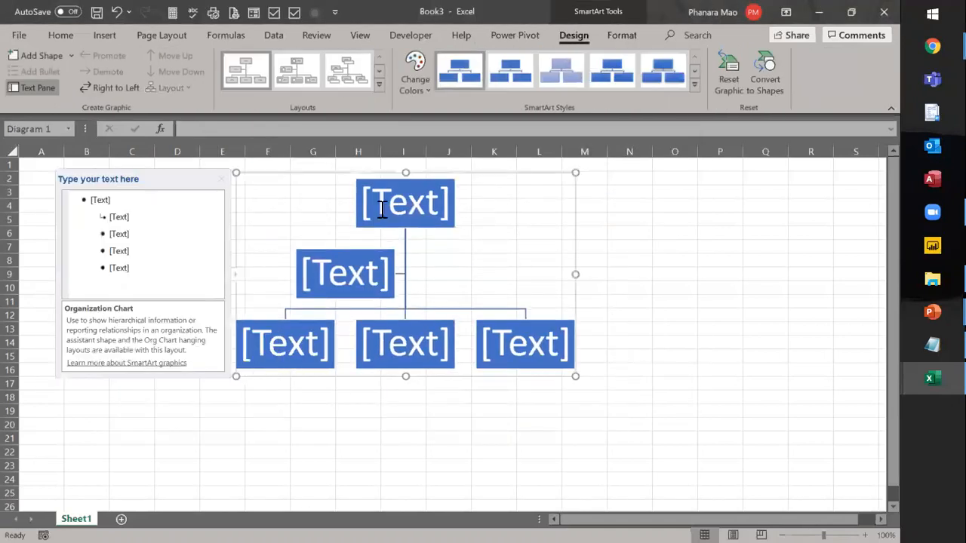
Label the chart's top box Chief Executive Officer and the assistant box below it Executive Assistant.
click(126, 197)
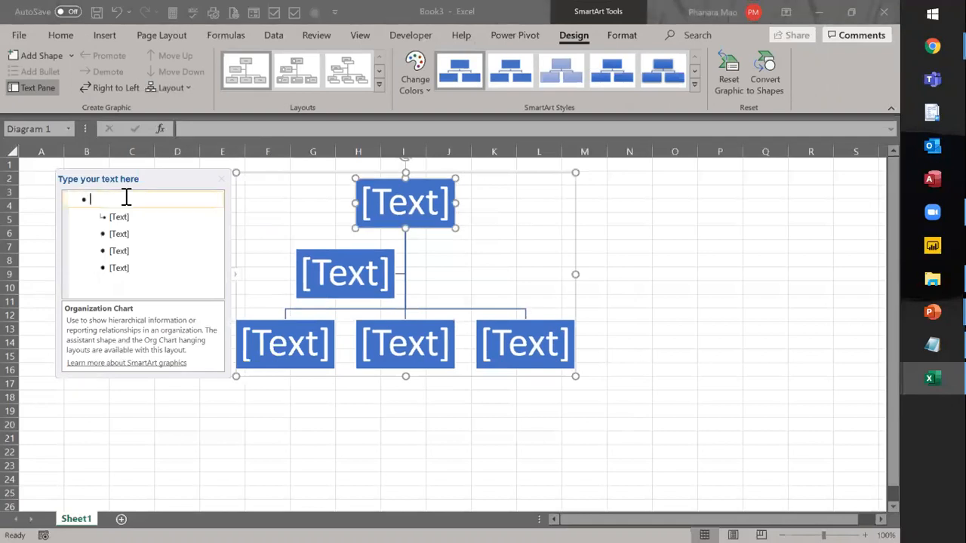
text(Chief Executive officer)
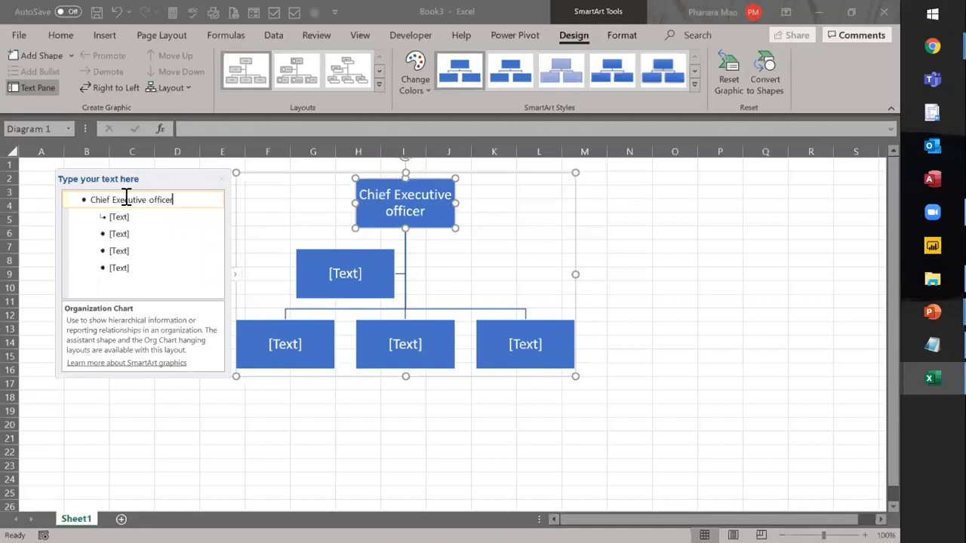
double_click(151, 202)
text(Officer)
click(134, 218)
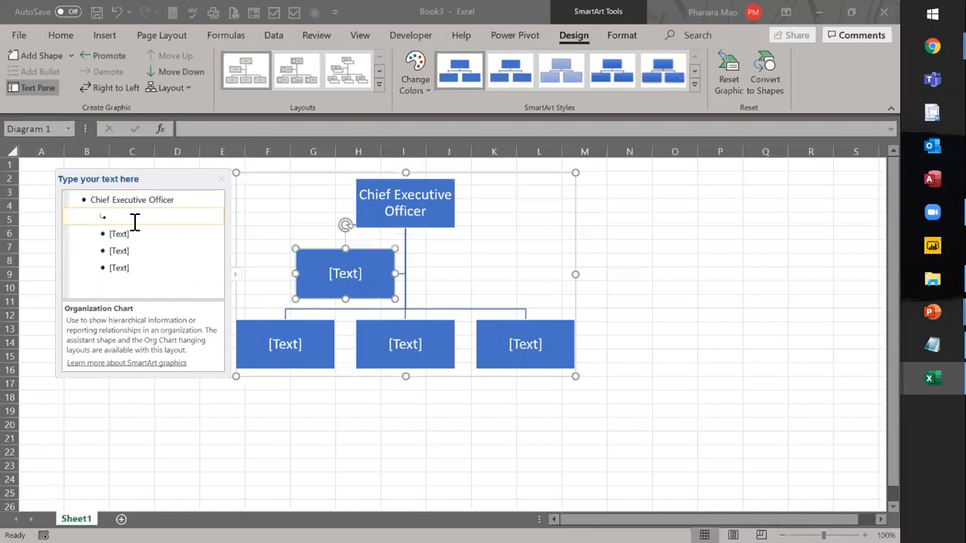
text(Executive Assistant)
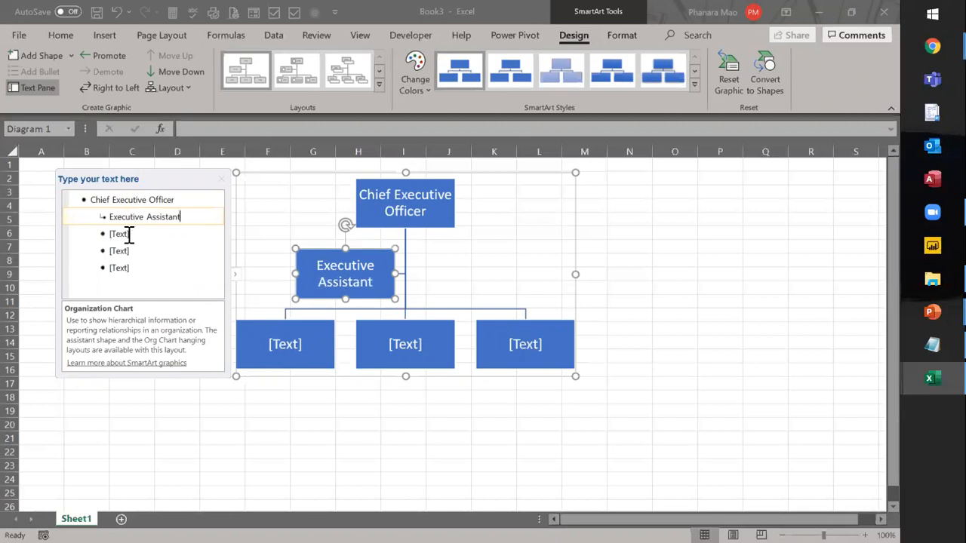
Label the three lower-level boxes Finance Manager, HR & Admin Manager and Marketing Manager, in that order.
click(129, 234)
text(Fi)
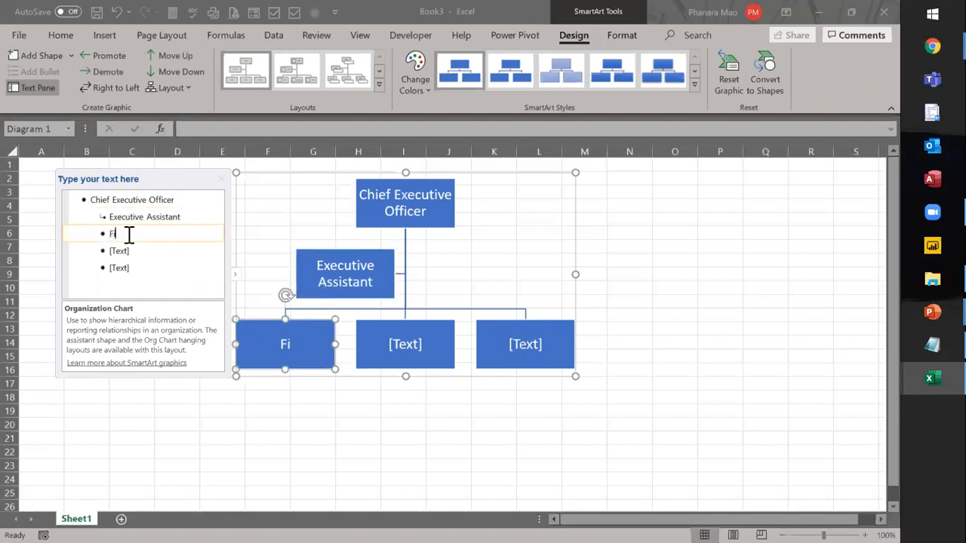
text(nance Manager)
click(130, 250)
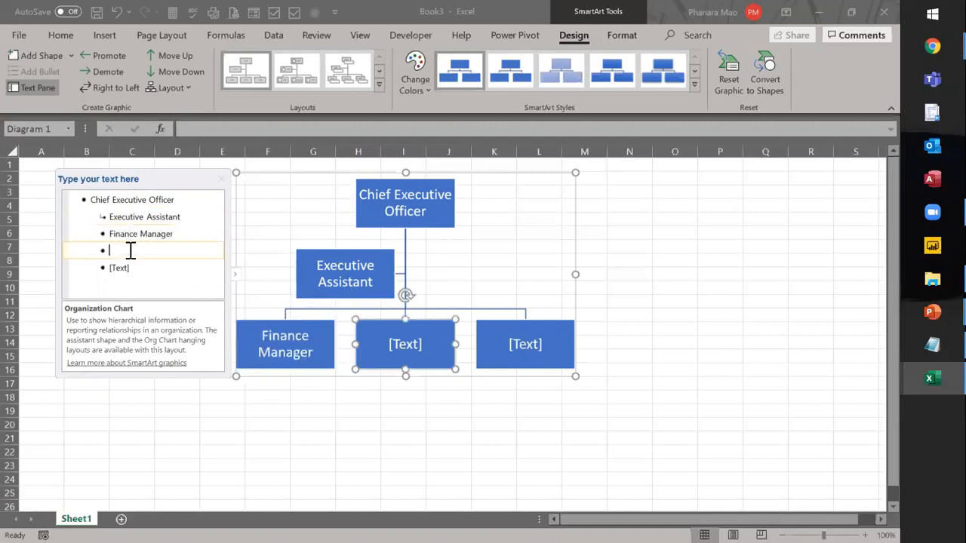
text(HR & Admin Manager)
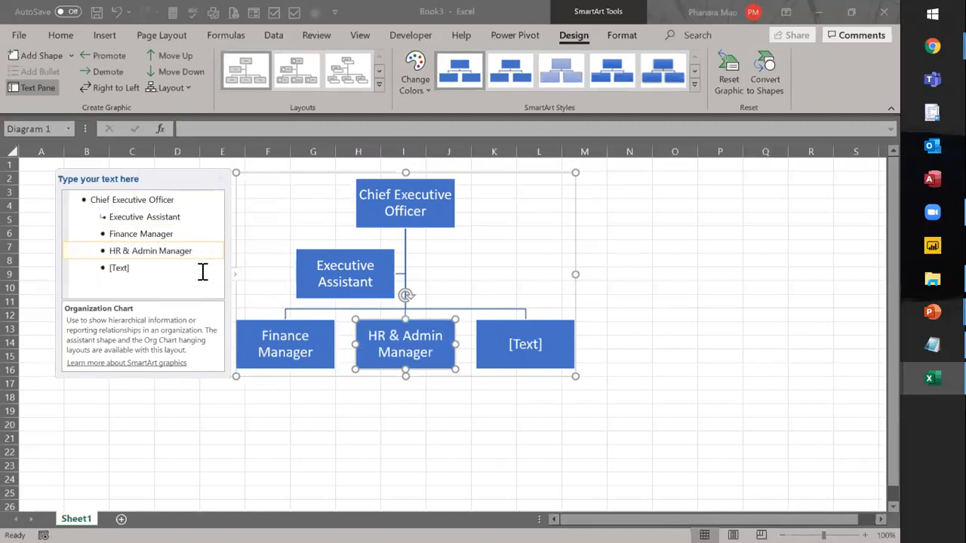
click(150, 268)
text(Marketing M)
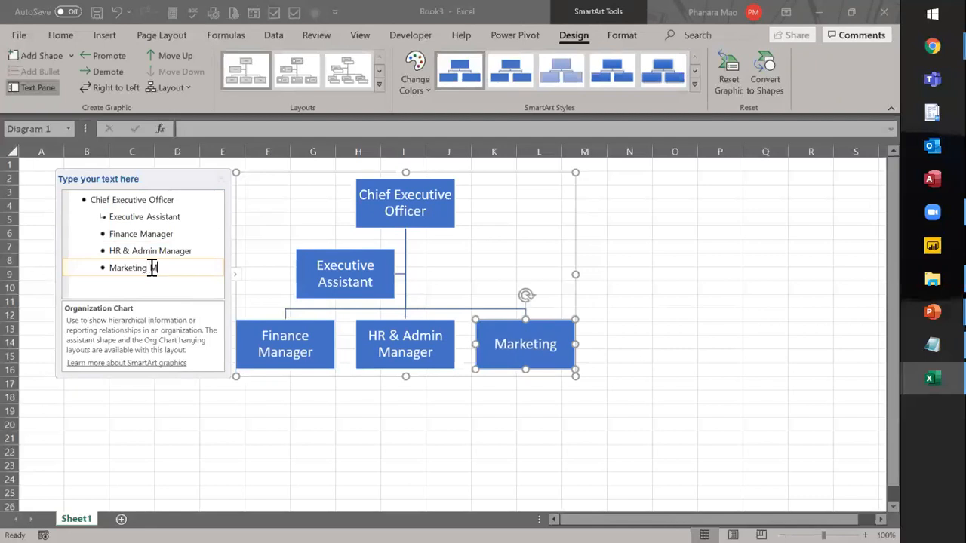
text(anager)
Add a fourth box after Marketing Manager on the same level and label it Operation Manager.
key(Return)
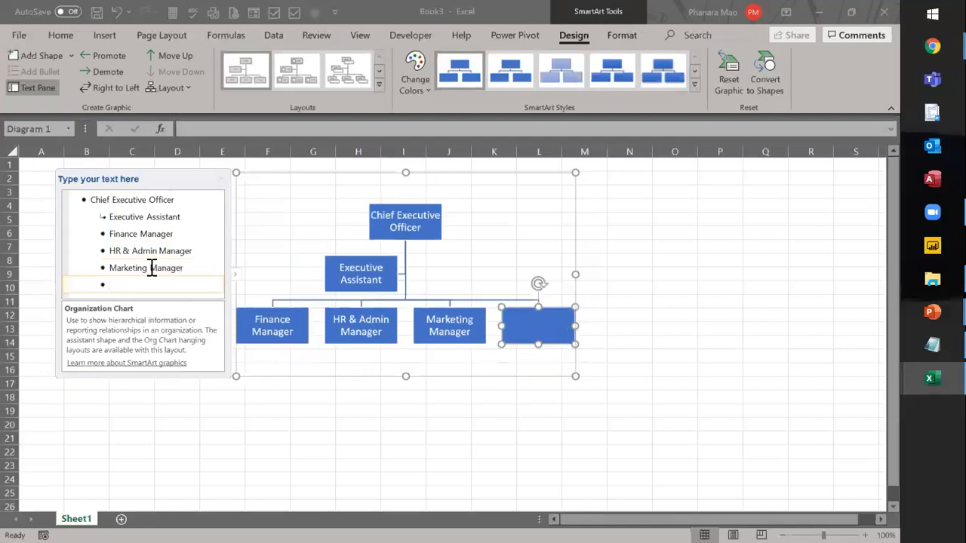
text(Operation Manager)
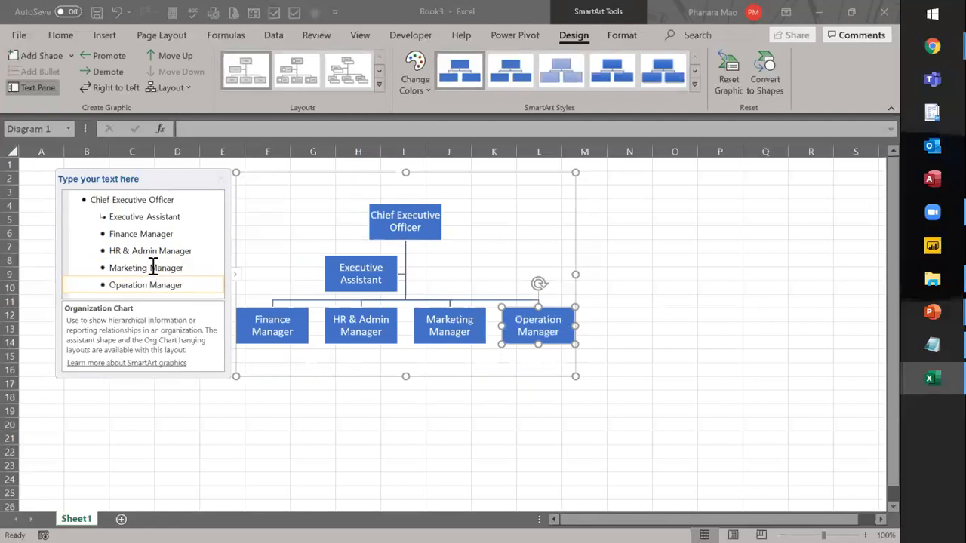
click(626, 276)
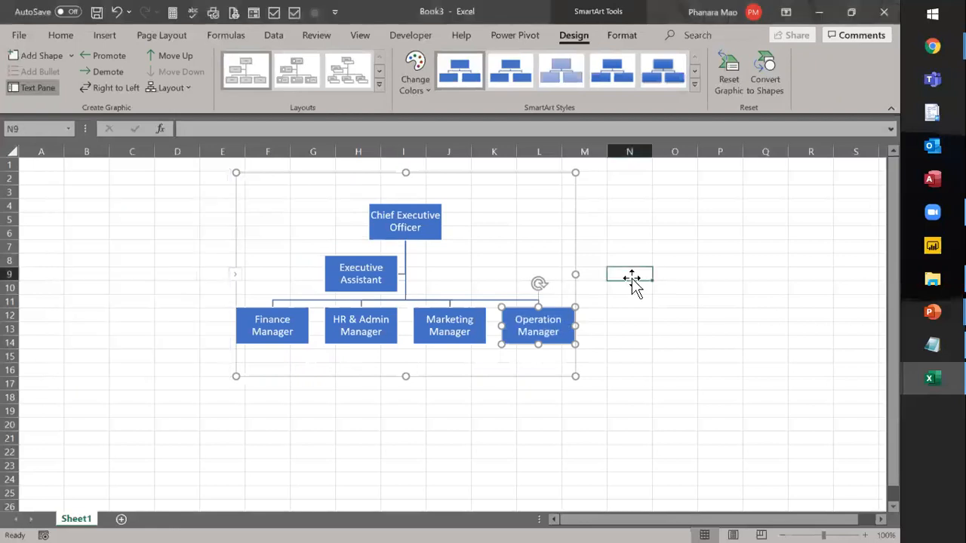
click(456, 249)
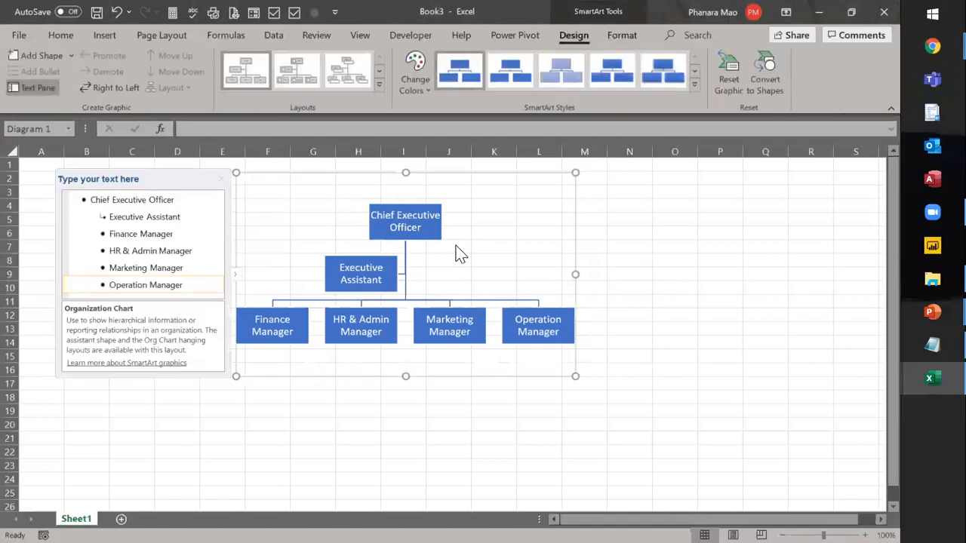
click(194, 286)
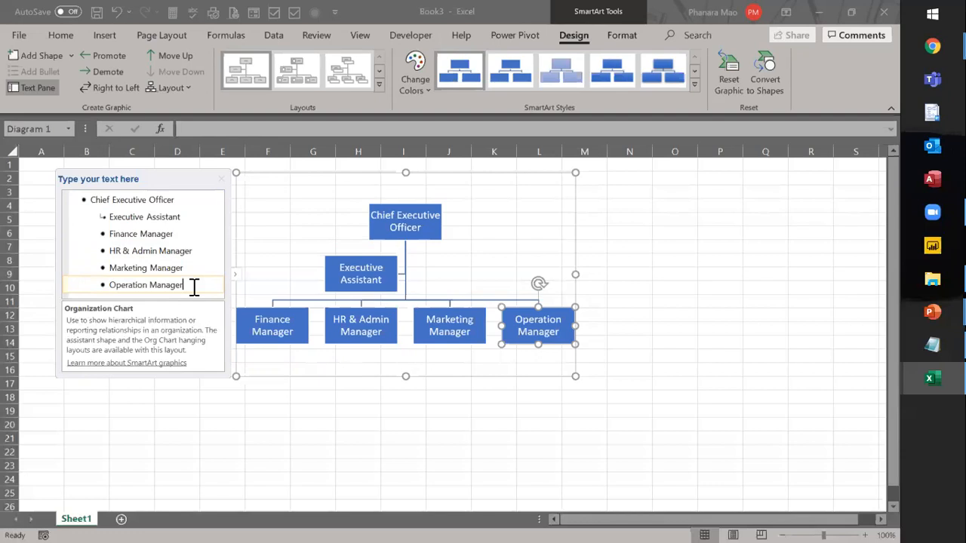
click(667, 245)
Add a subordinate box under HR & Admin Manager and label it HR Assistant.
click(359, 344)
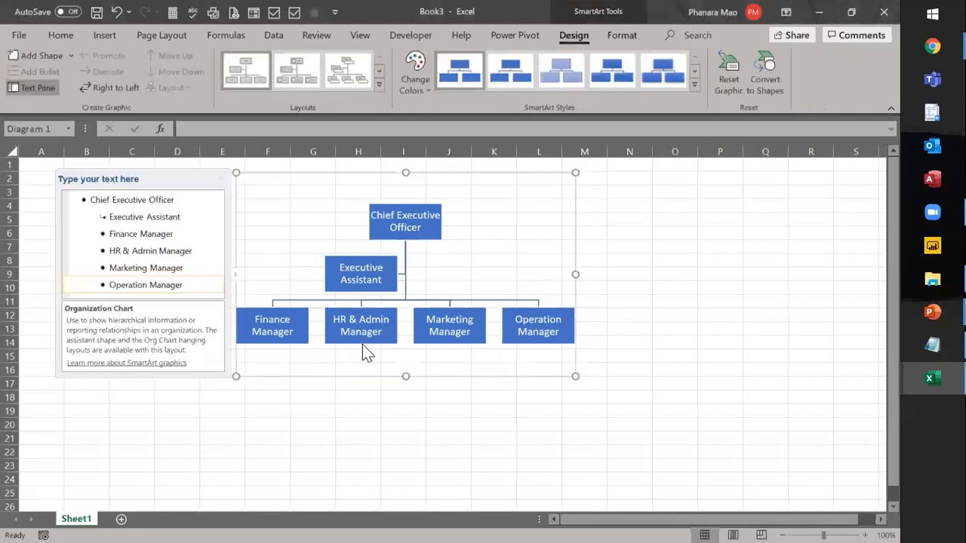
click(362, 344)
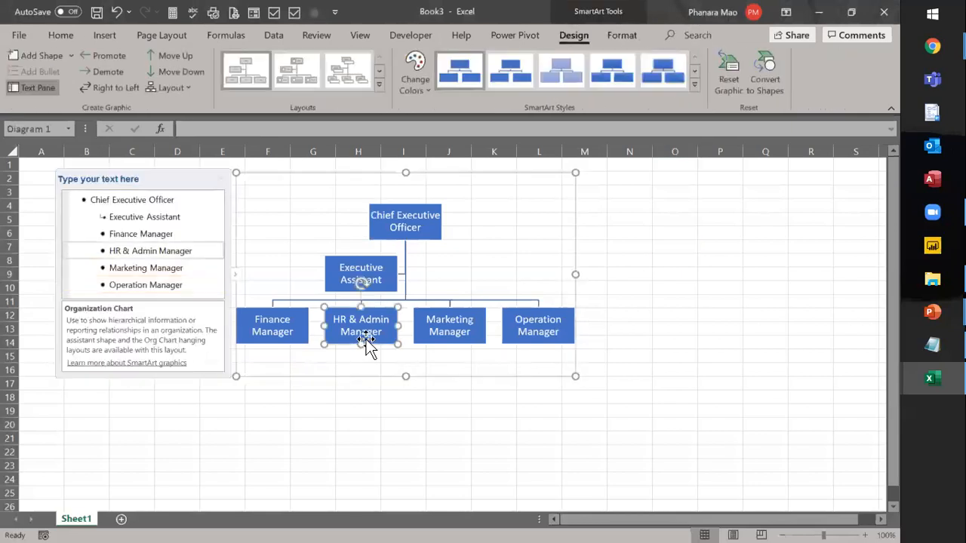
click(47, 58)
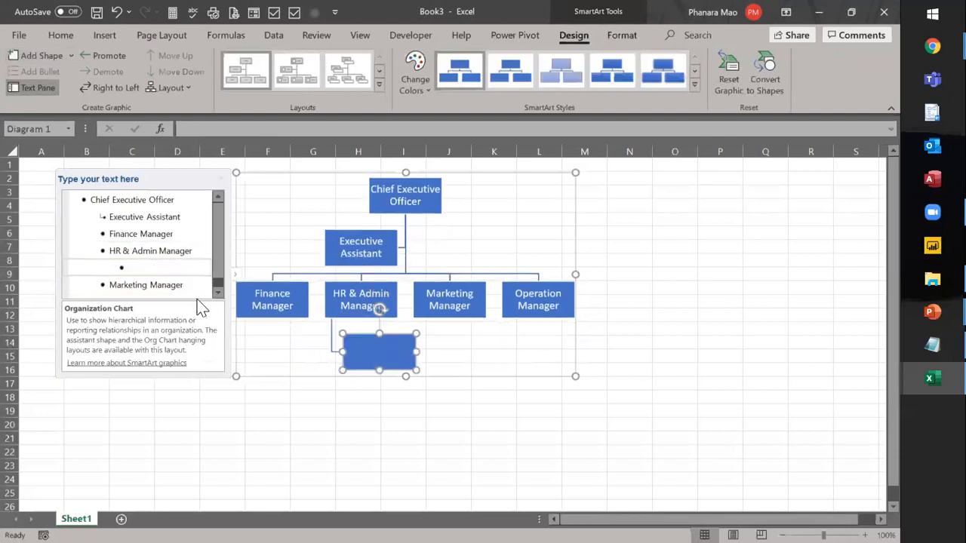
click(152, 265)
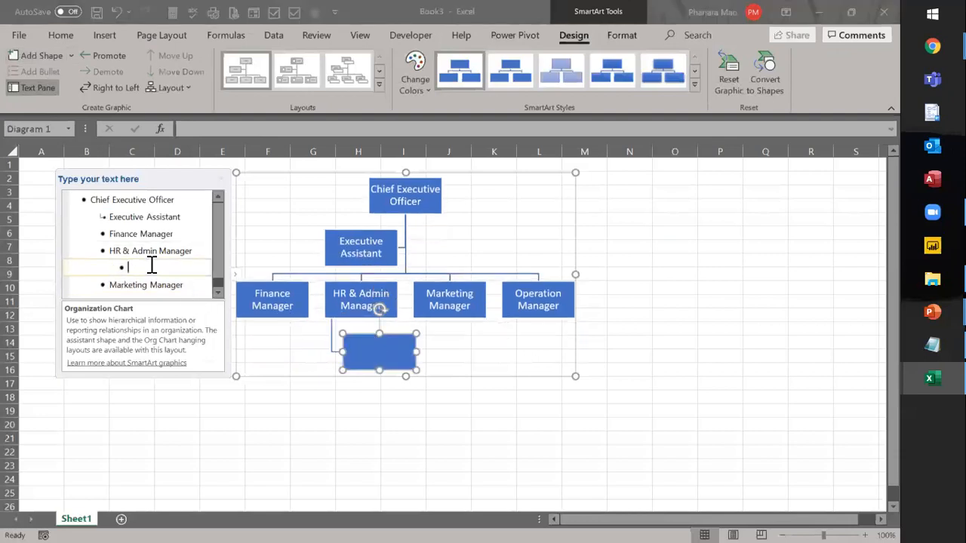
text(HR Assistant)
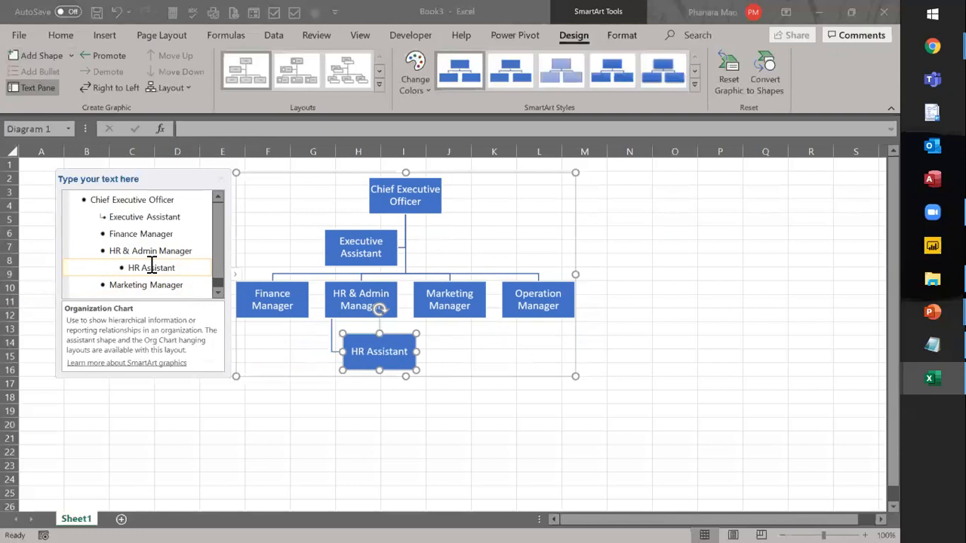
Add an empty box on the same level below HR Assistant, and relabel the HR Assistant box as HR Supervisor.
key(Return)
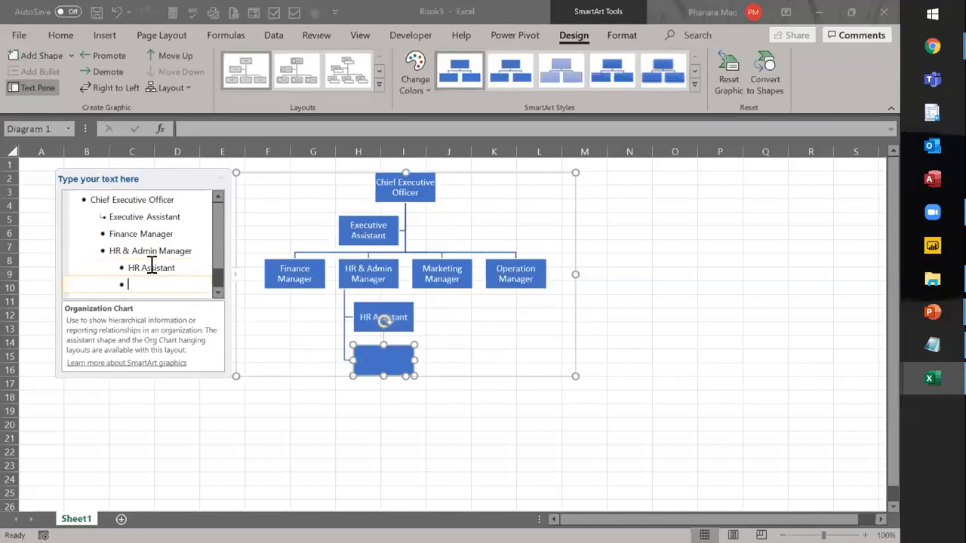
double_click(151, 269)
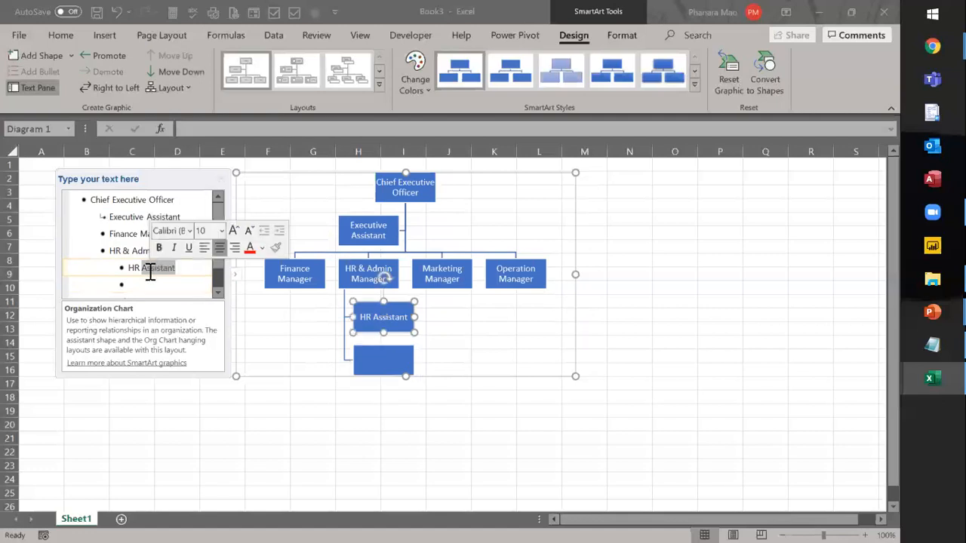
double_click(135, 268)
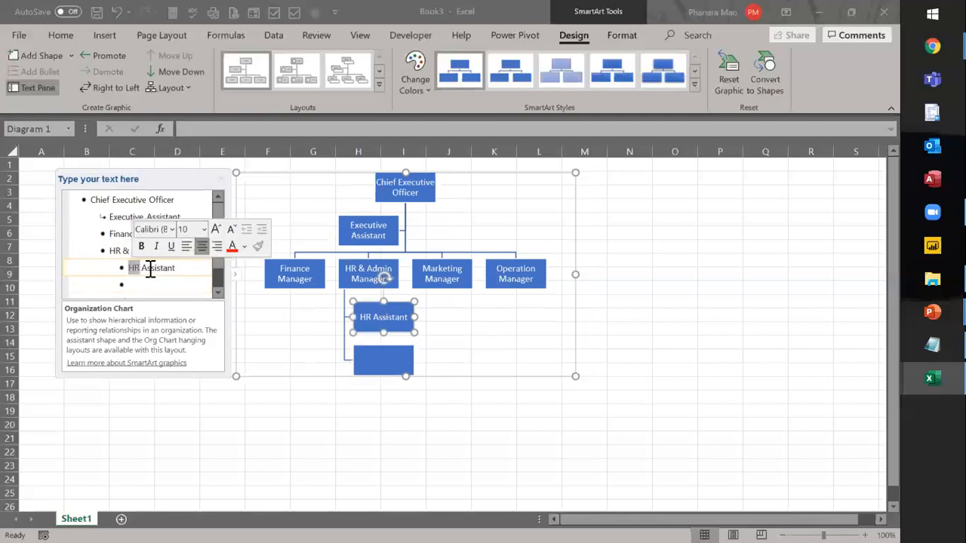
double_click(154, 269)
text(Supervisor)
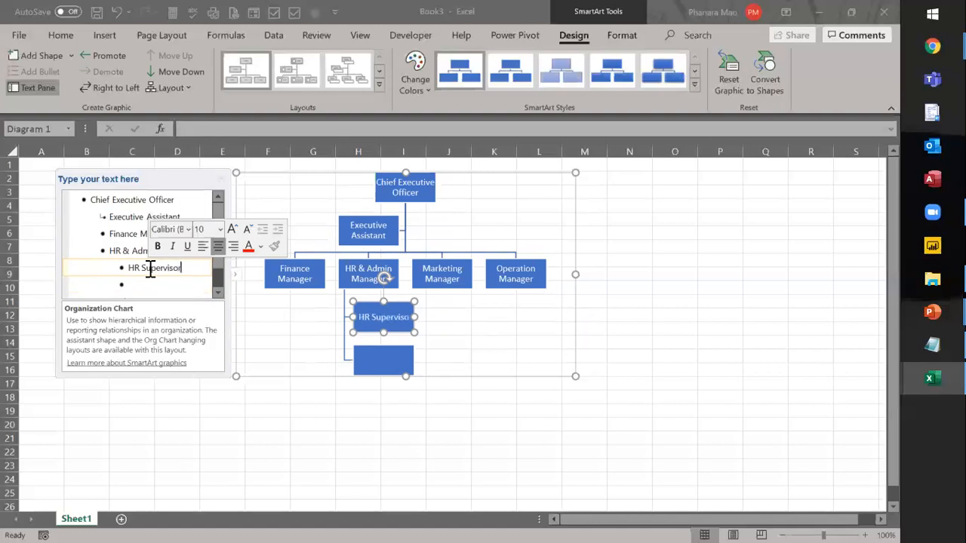
Label the empty box below HR Supervisor as HR Executive, and add a third box on that level labelled HR Assistant.
click(141, 284)
text(HR)
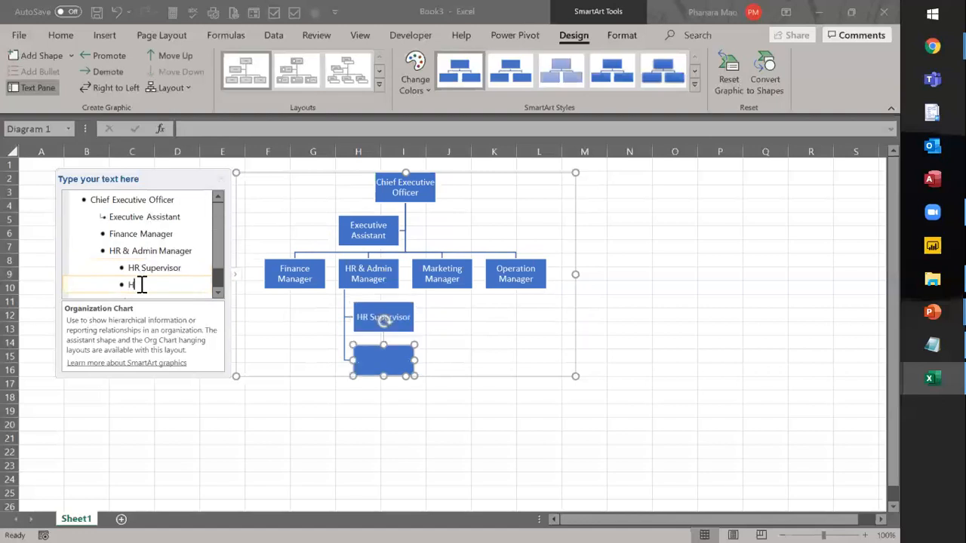
text( Executive)
key(Return)
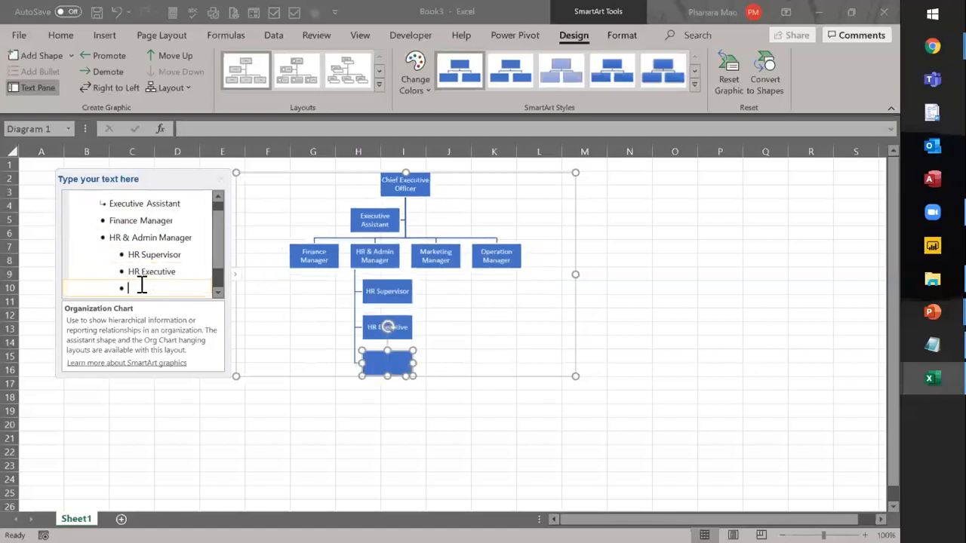
text(HR Assistant)
click(306, 390)
Add a subordinate box under Marketing Manager and label it Marketing Executive.
click(447, 308)
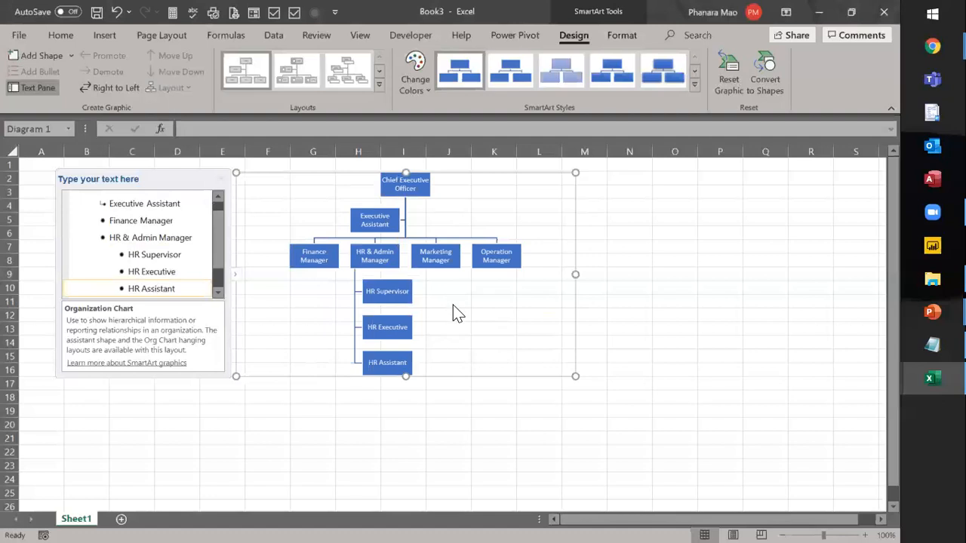
click(323, 266)
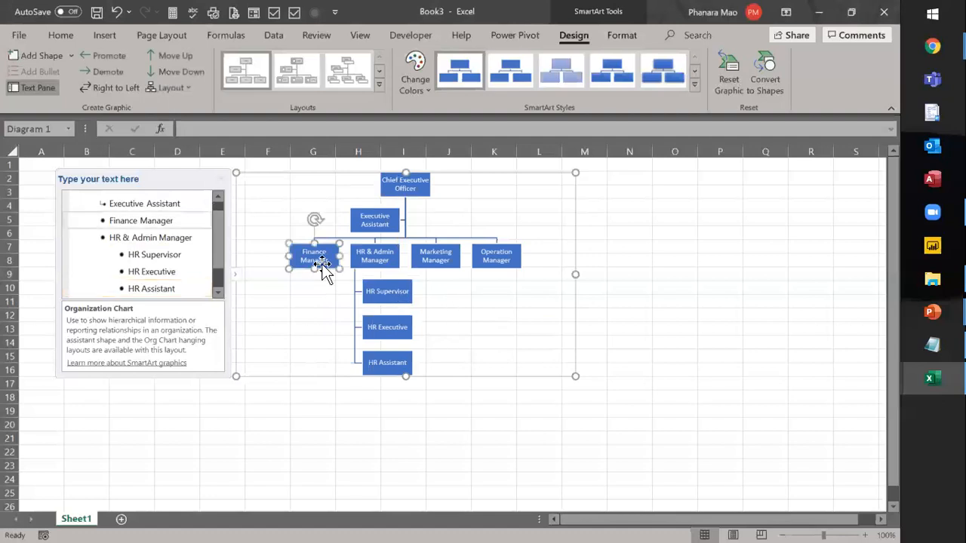
click(220, 257)
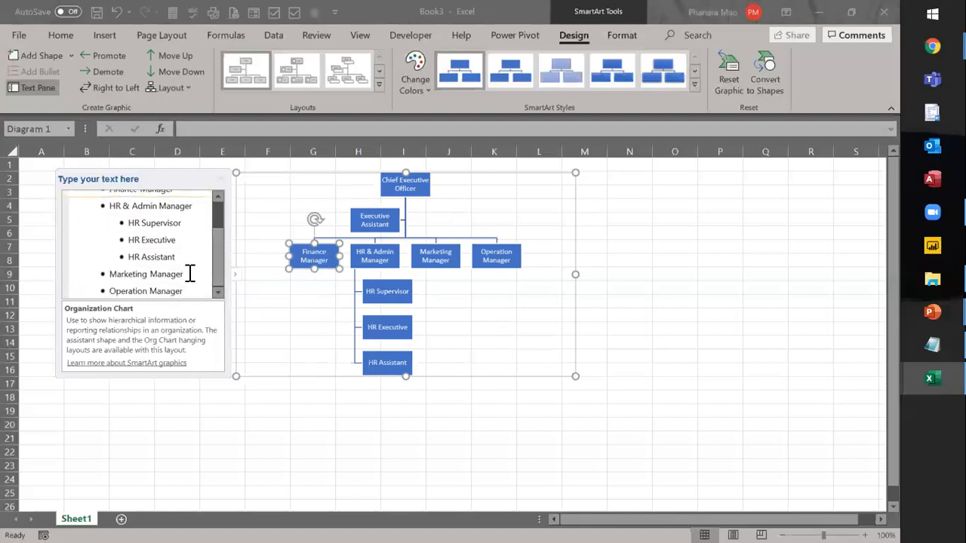
click(189, 274)
key(Return)
key(Tab)
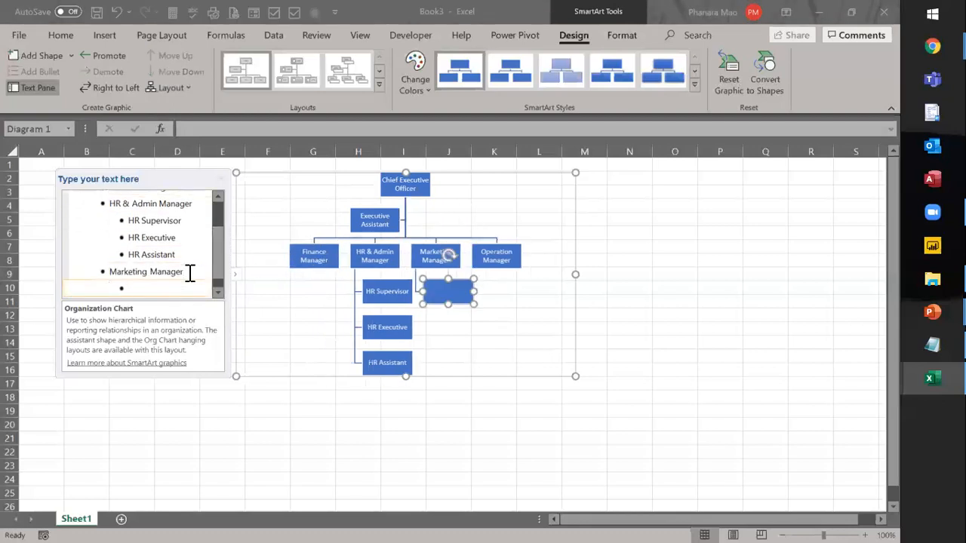
text(Marketing Executive)
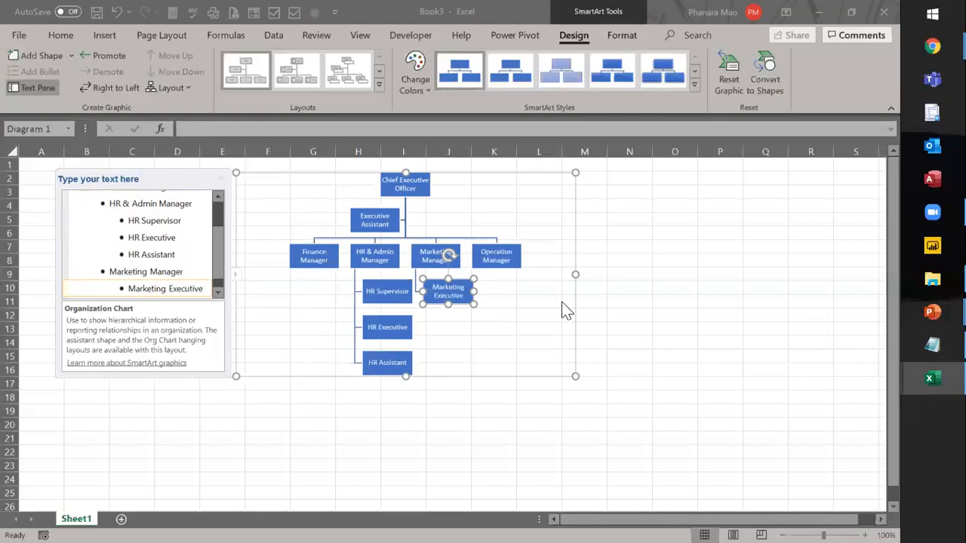
click(643, 302)
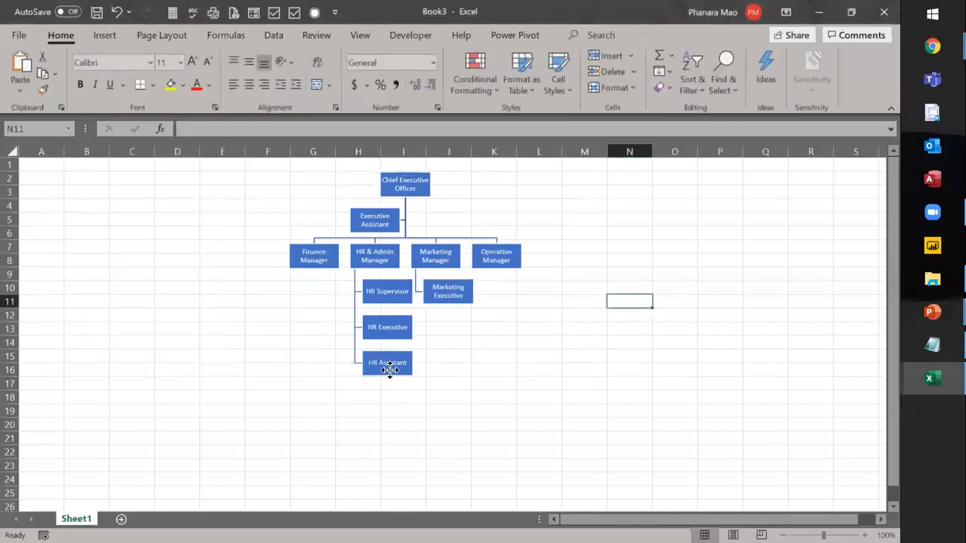
Delete the HR Assistant and HR Executive boxes under HR & Admin Manager.
click(388, 369)
key(Delete)
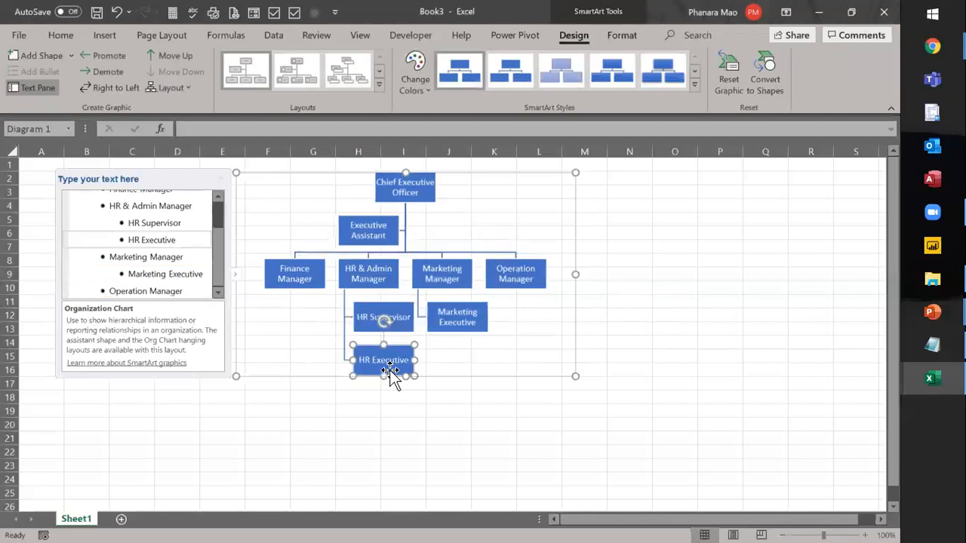
key(Delete)
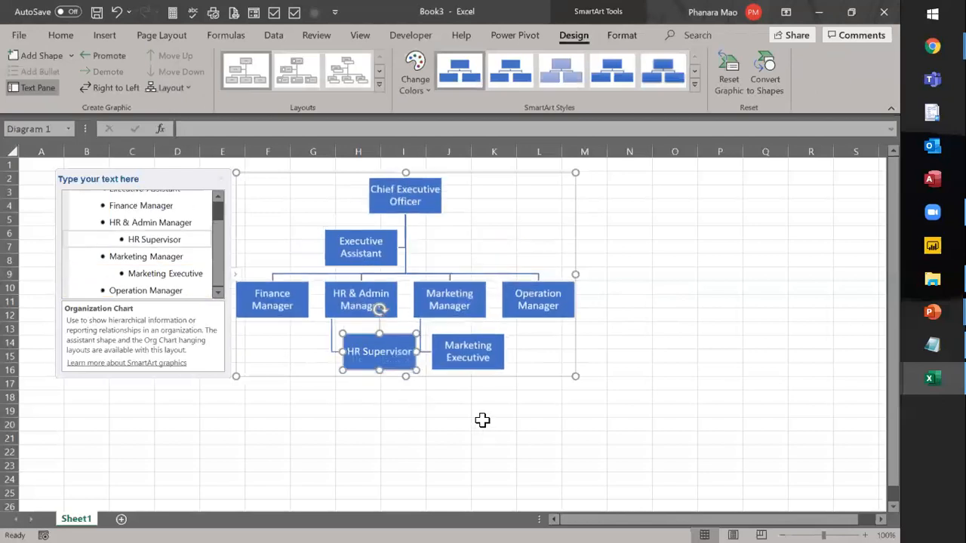
click(483, 420)
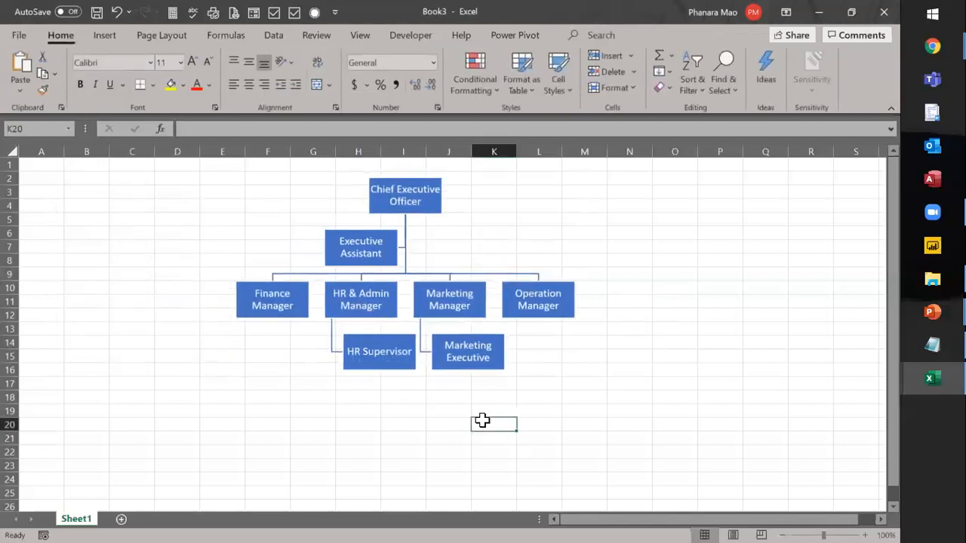
Change the chart's layout to Picture Organization Chart and enlarge the diagram so its lower corner reaches about cell O22.
click(451, 252)
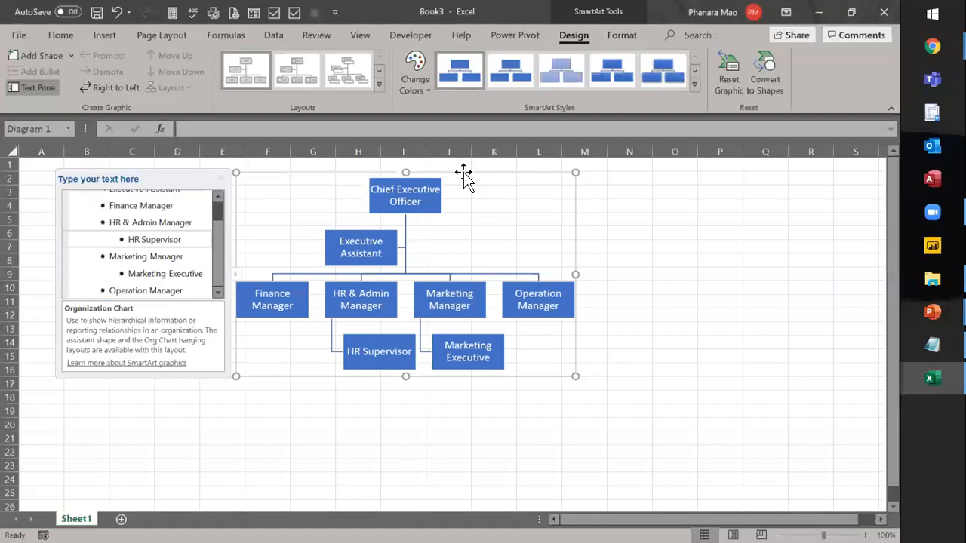
click(304, 75)
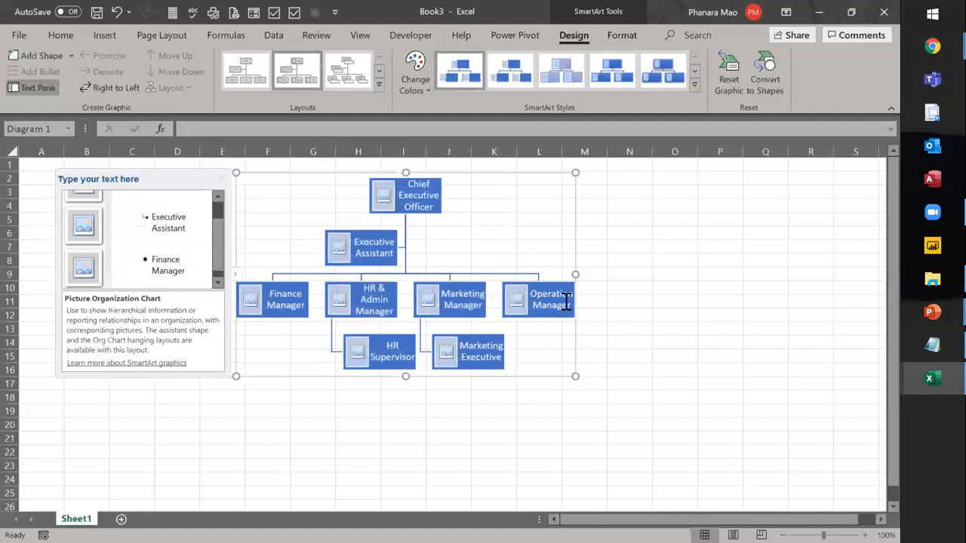
drag(586, 391, 670, 450)
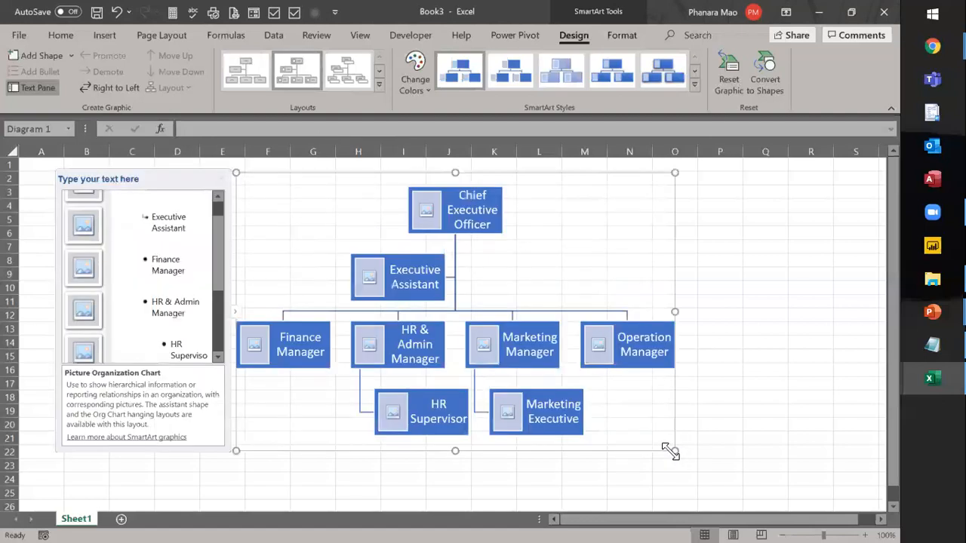
click(704, 224)
click(565, 233)
Insert the man's portrait photo from the Desktop's Recruitment Post folder into the picture placeholder of the Chief Executive Officer box.
click(427, 210)
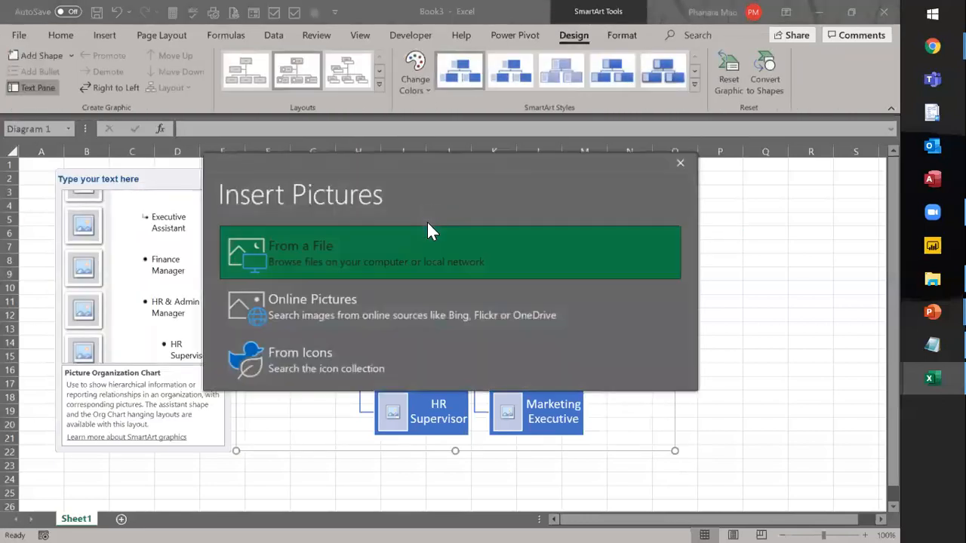
click(360, 262)
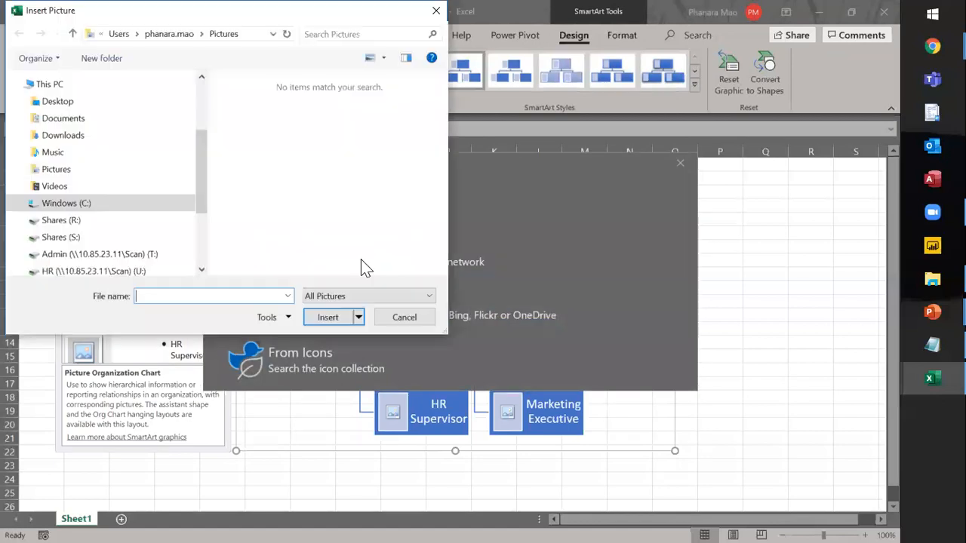
click(67, 103)
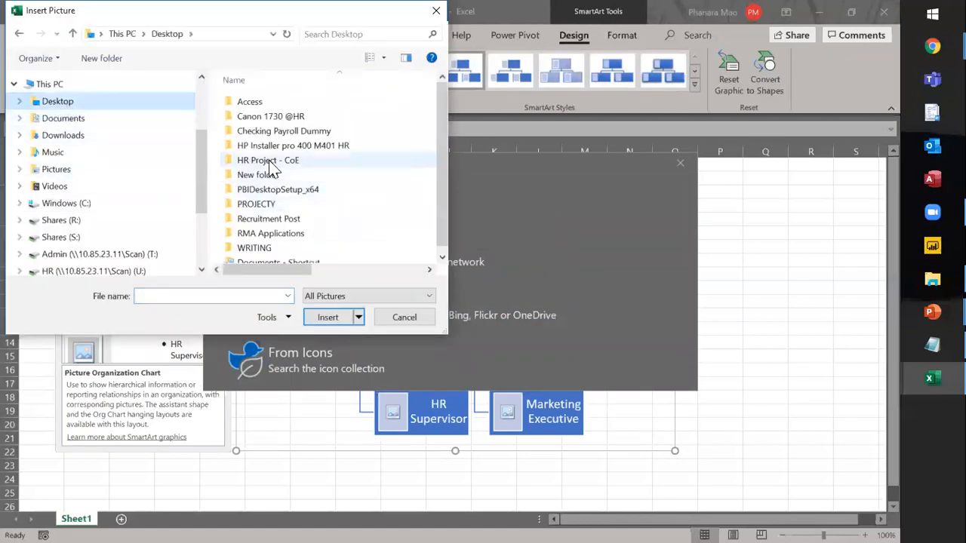
double_click(258, 218)
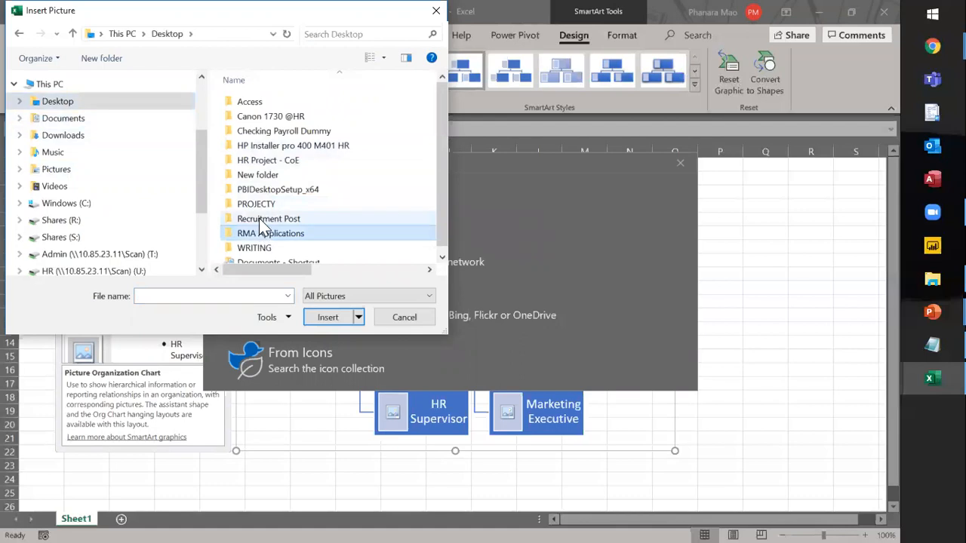
scroll(332, 233, down, 5)
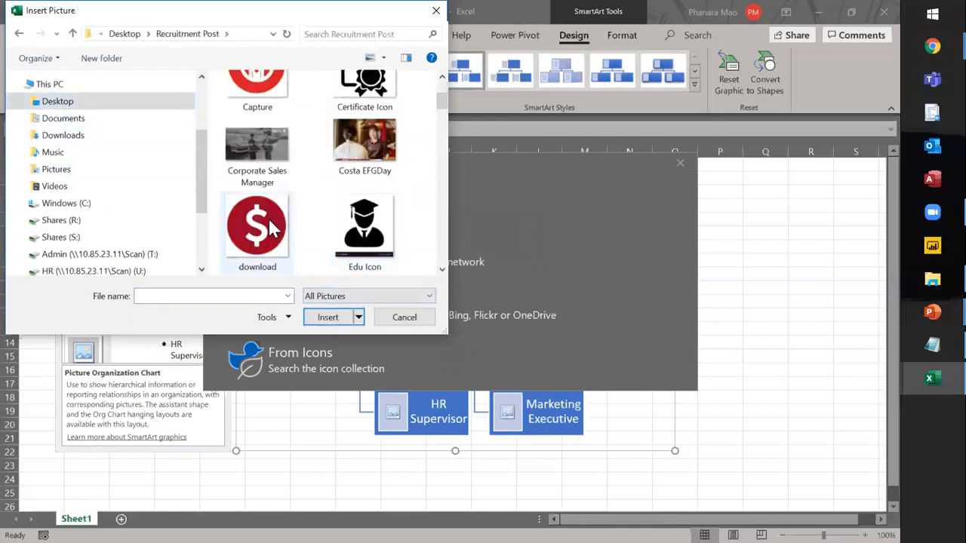
scroll(362, 220, up, 2)
scroll(354, 217, up, 2)
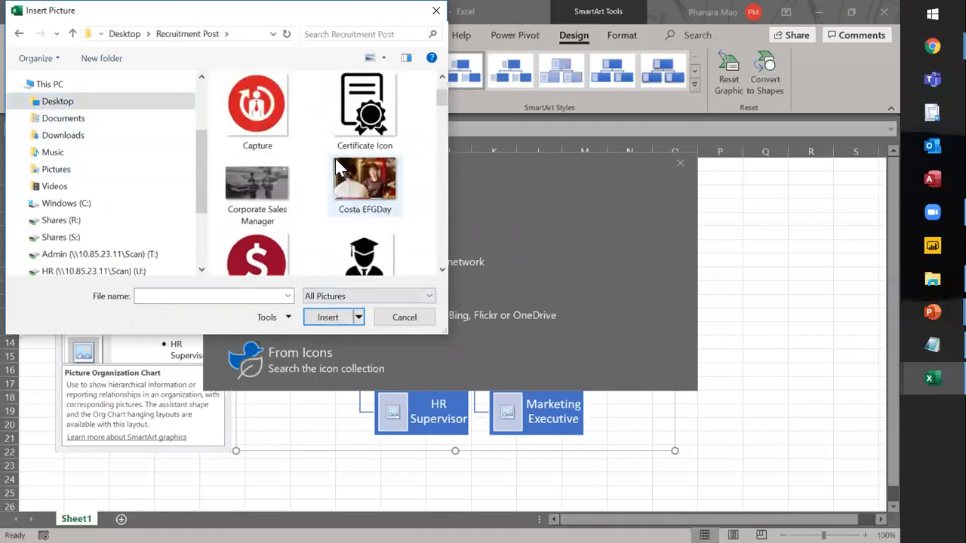
scroll(323, 209, down, 10)
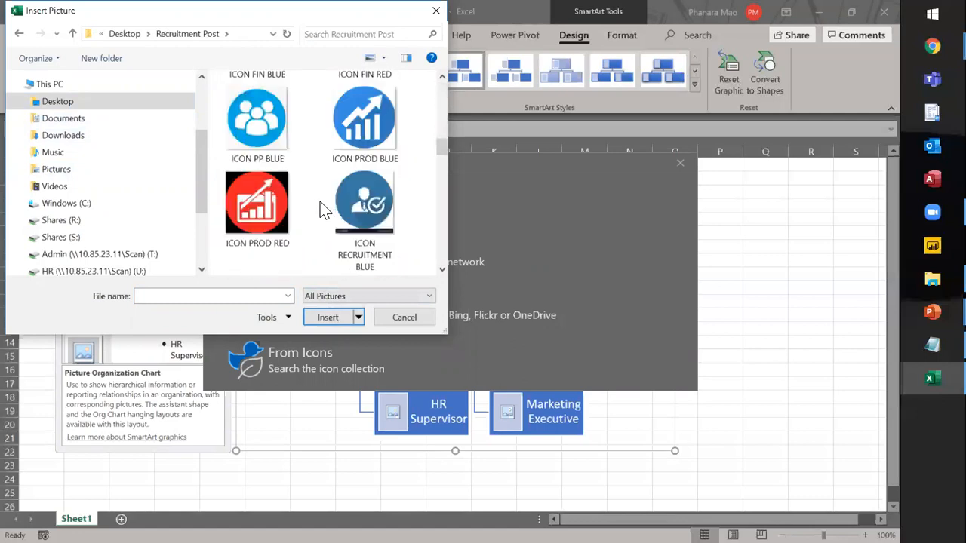
click(256, 230)
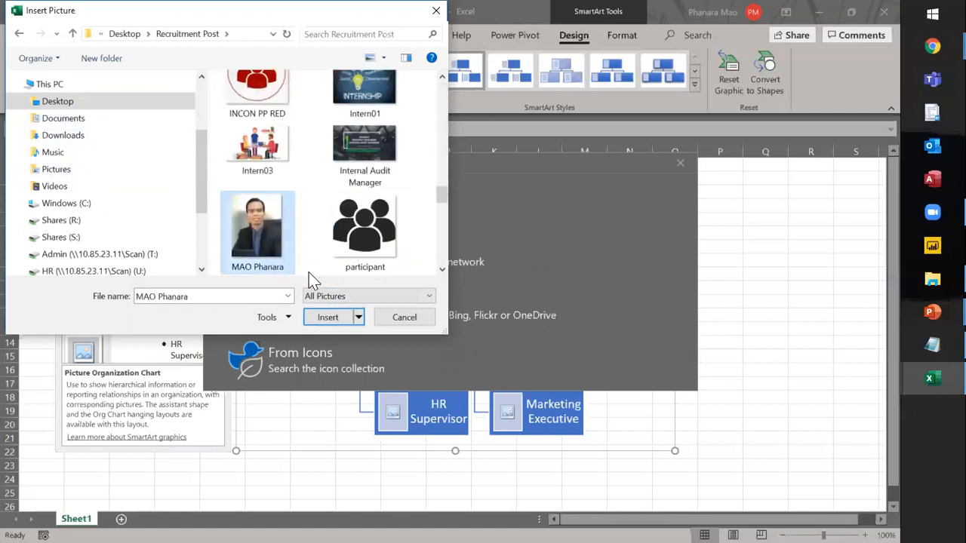
click(328, 317)
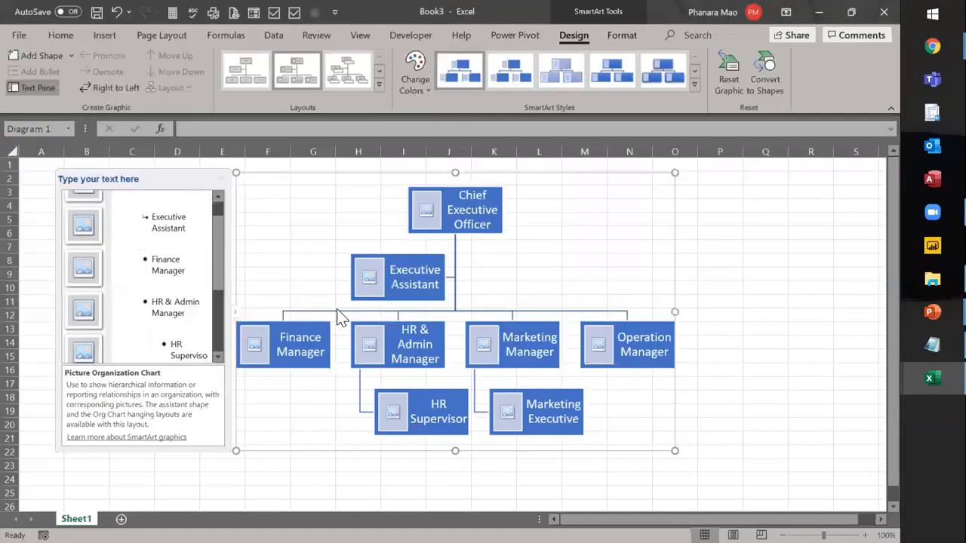
click(732, 243)
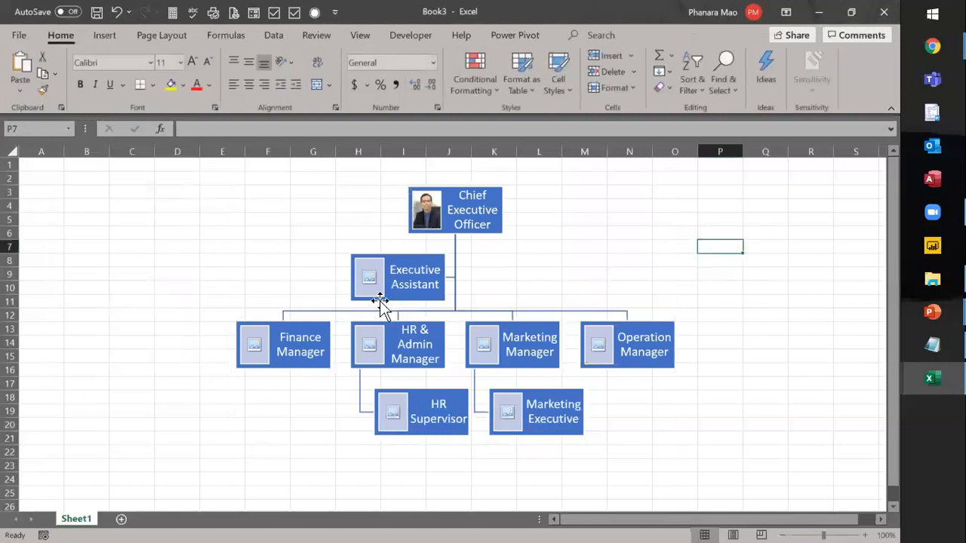
Insert the Capture image from the Recruitment Post folder into the picture placeholder of the Executive Assistant box.
click(369, 277)
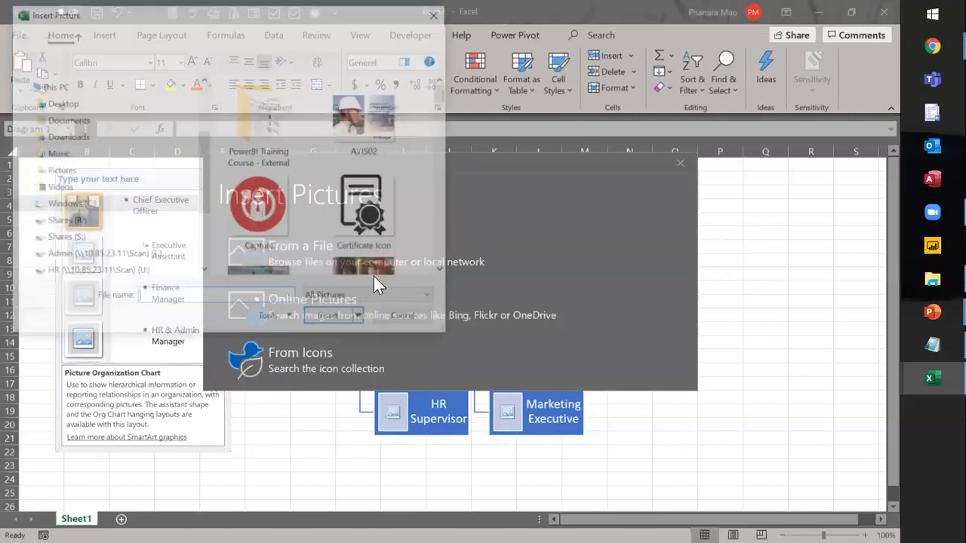
click(373, 276)
click(257, 207)
click(330, 318)
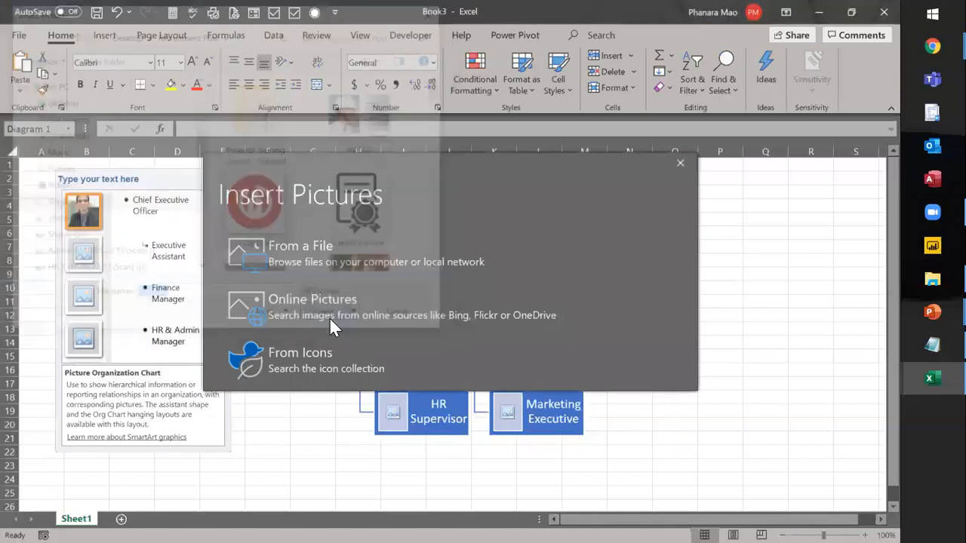
click(733, 291)
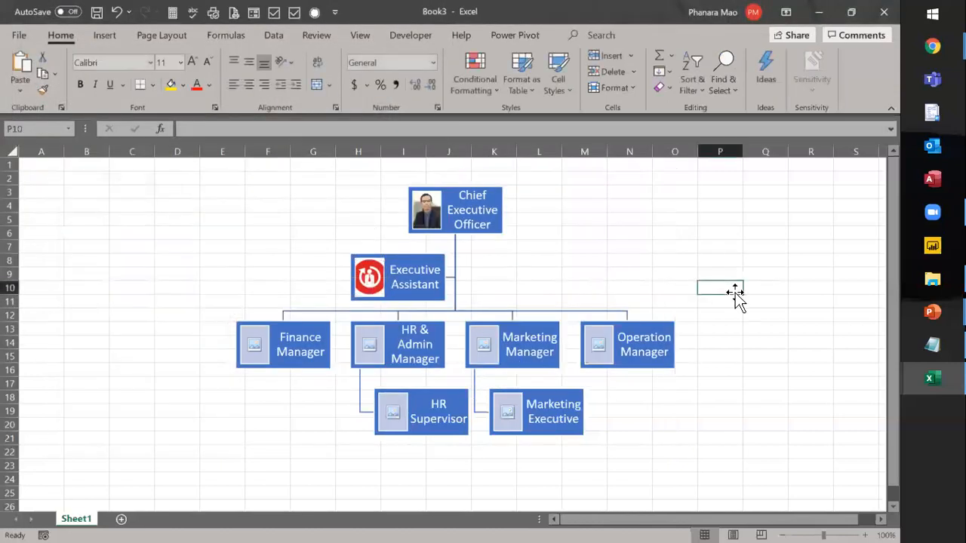